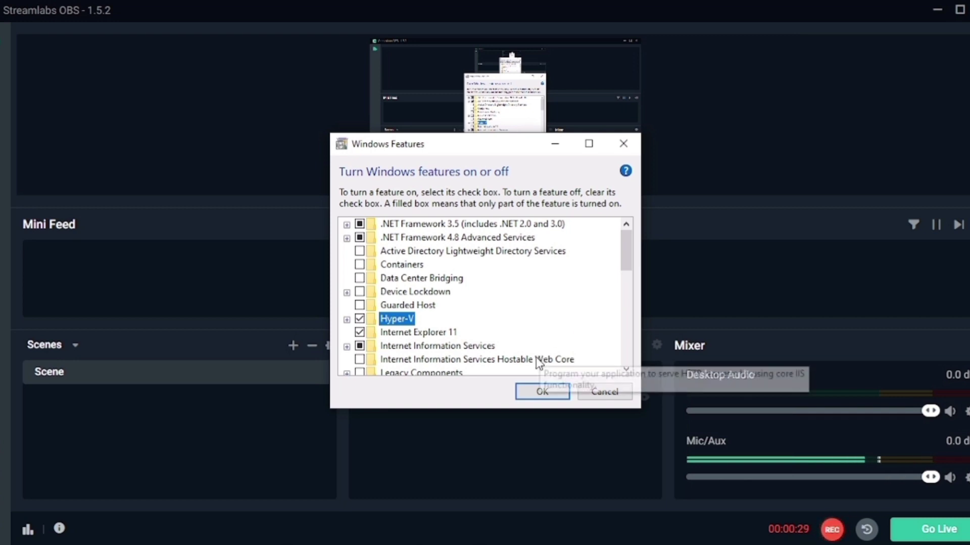
- Apply the Windows Features selection with Hyper-V turned on
{"action": "left_click", "coordinate": [531, 397]}
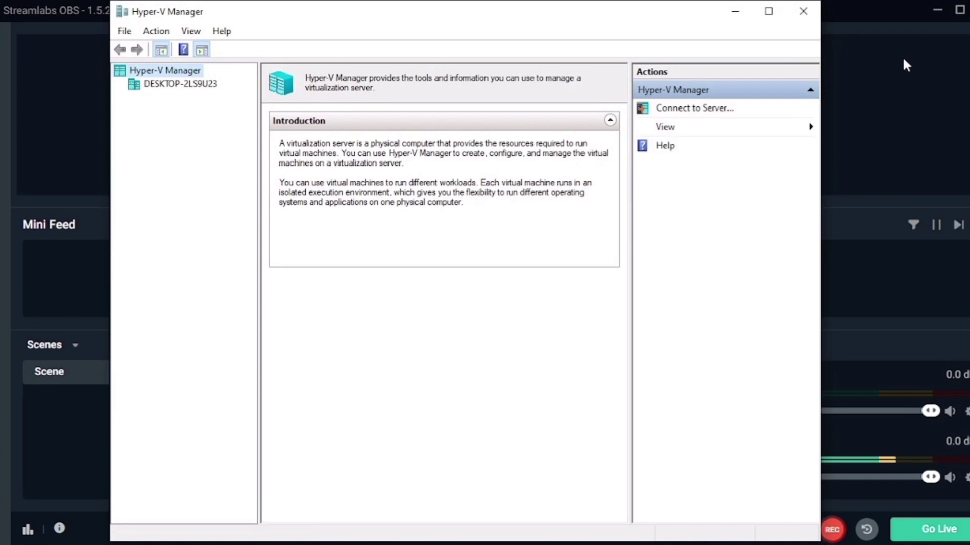
- Maximize Hyper-V Manager and connect it to the local computer as the virtualization server
{"action": "left_click", "coordinate": [769, 13]}
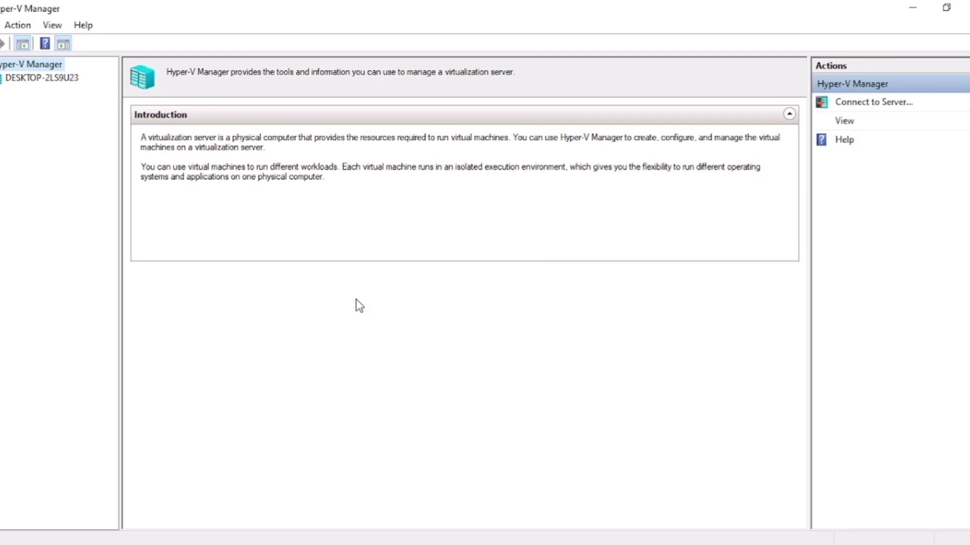
{"action": "left_click", "coordinate": [22, 27]}
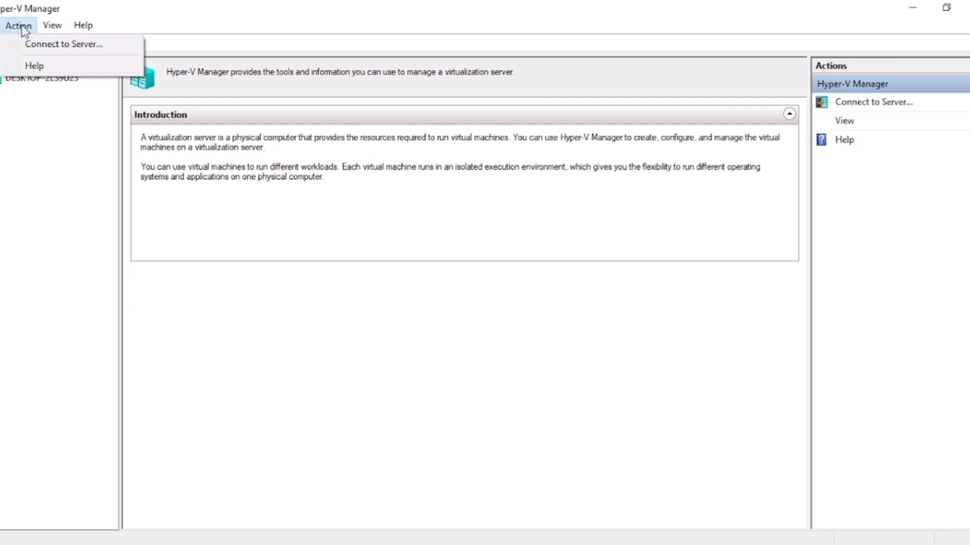
{"action": "left_click", "coordinate": [61, 45]}
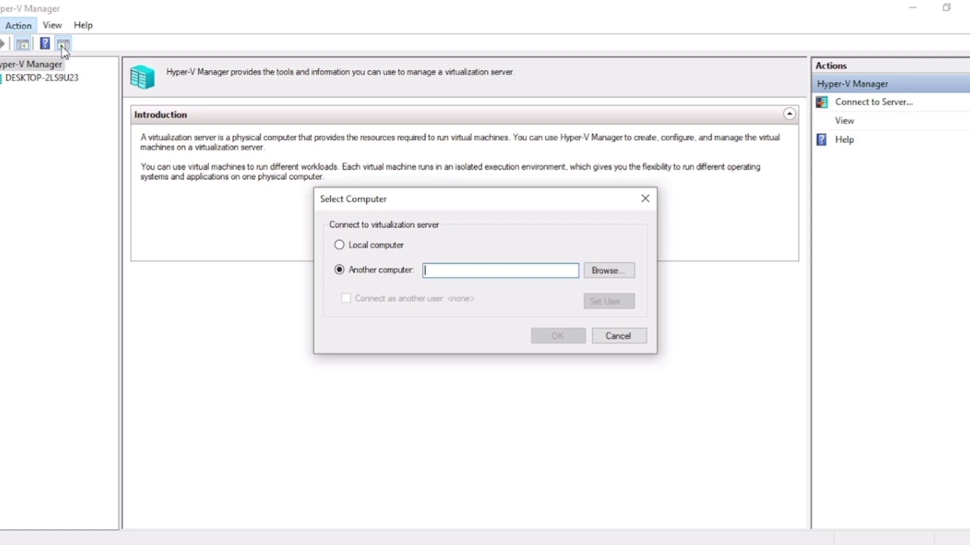
{"action": "left_click", "coordinate": [397, 246]}
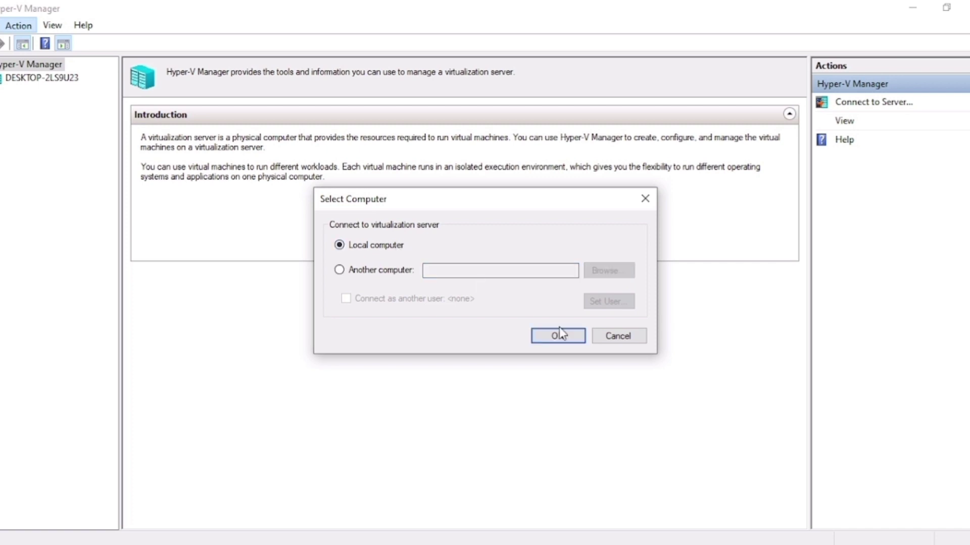
{"action": "left_click", "coordinate": [567, 338]}
- Create a new virtual network switch of type External in the Virtual Switch Manager
{"action": "left_click", "coordinate": [15, 28]}
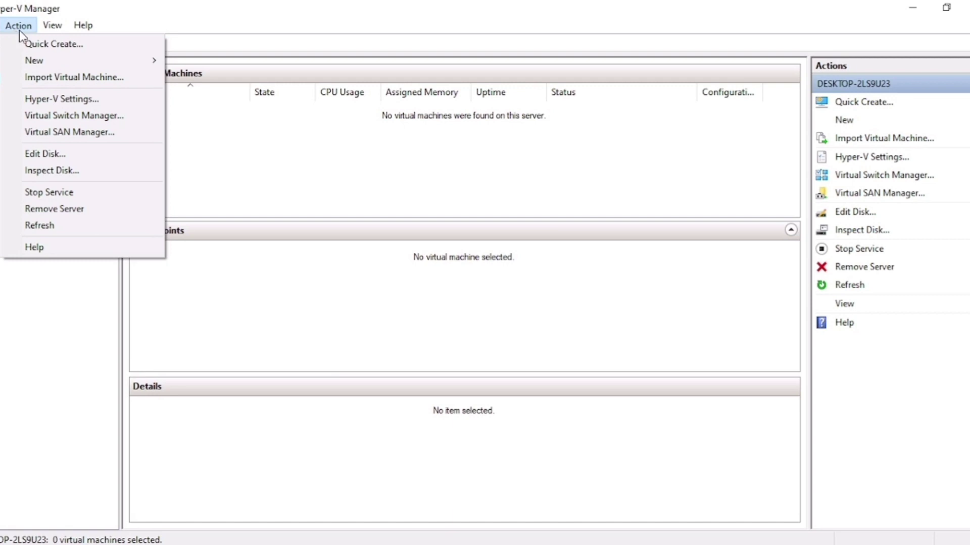
{"action": "left_click", "coordinate": [97, 115]}
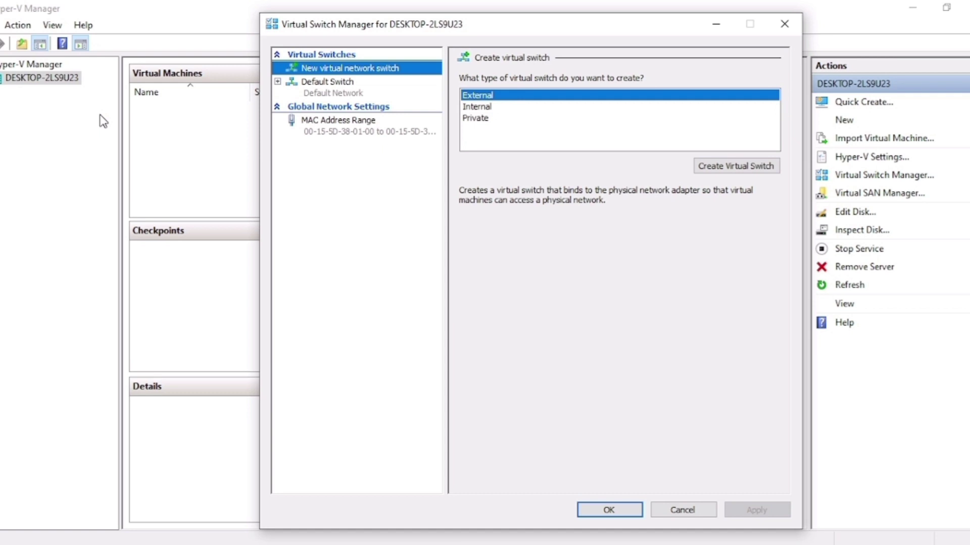
{"action": "left_click", "coordinate": [560, 100]}
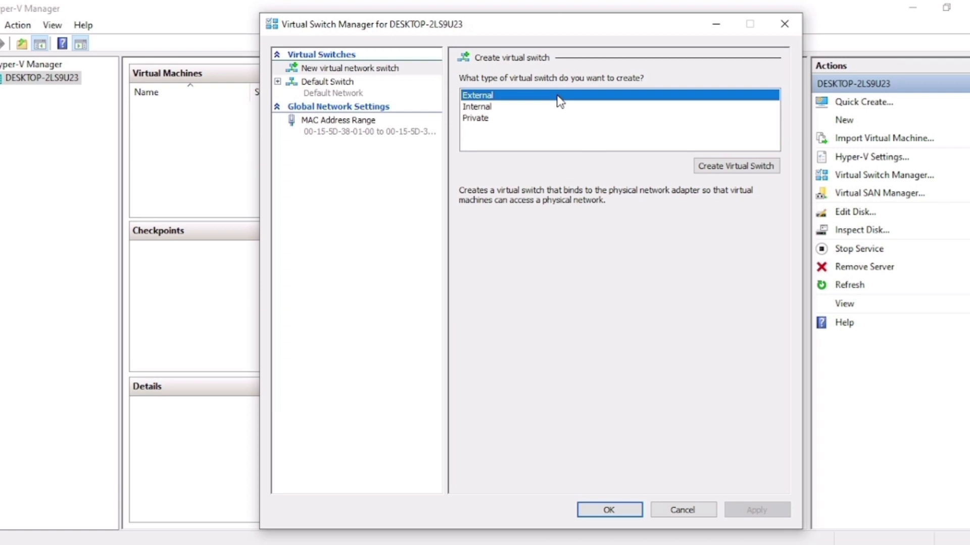
{"action": "left_click", "coordinate": [723, 166]}
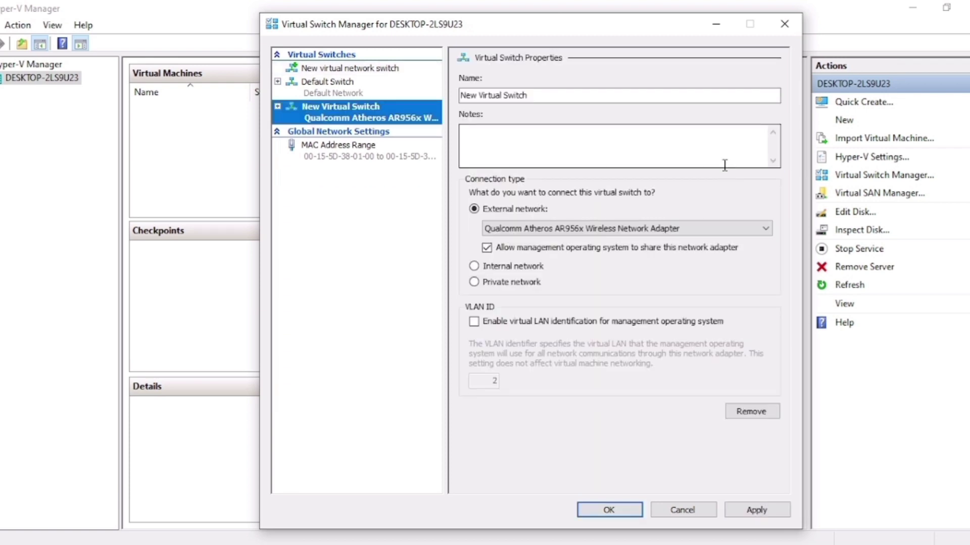
- Rename the new virtual switch as "ubuntu server"
{"action": "left_click", "coordinate": [650, 95]}
{"action": "key", "text": "BackSpace"}
{"action": "key", "text": "BackSpace"}
{"action": "key", "text": "BackSpace"}
{"action": "key", "text": "BackSpace"}
{"action": "key", "text": "BackSpace"}
{"action": "key", "text": "BackSpace"}
{"action": "key", "text": "BackSpace"}
{"action": "key", "text": "BackSpace"}
{"action": "key", "text": "BackSpace"}
{"action": "key", "text": "BackSpace"}
{"action": "key", "text": "BackSpace"}
{"action": "key", "text": "BackSpace"}
{"action": "key", "text": "BackSpace"}
{"action": "key", "text": "BackSpace"}
{"action": "key", "text": "BackSpace"}
{"action": "key", "text": "BackSpace"}
{"action": "key", "text": "BackSpace"}
{"action": "key", "text": "BackSpace"}
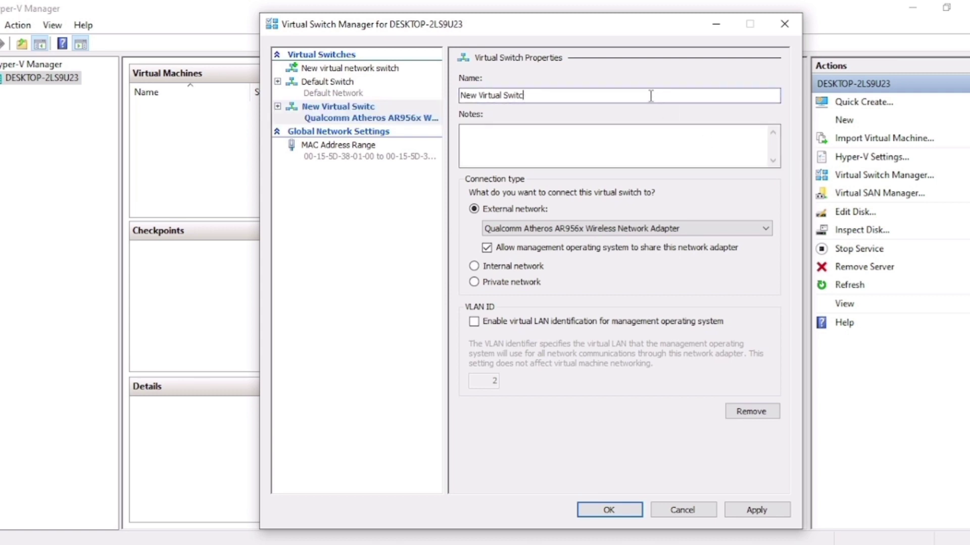
{"action": "type", "text": "U"}
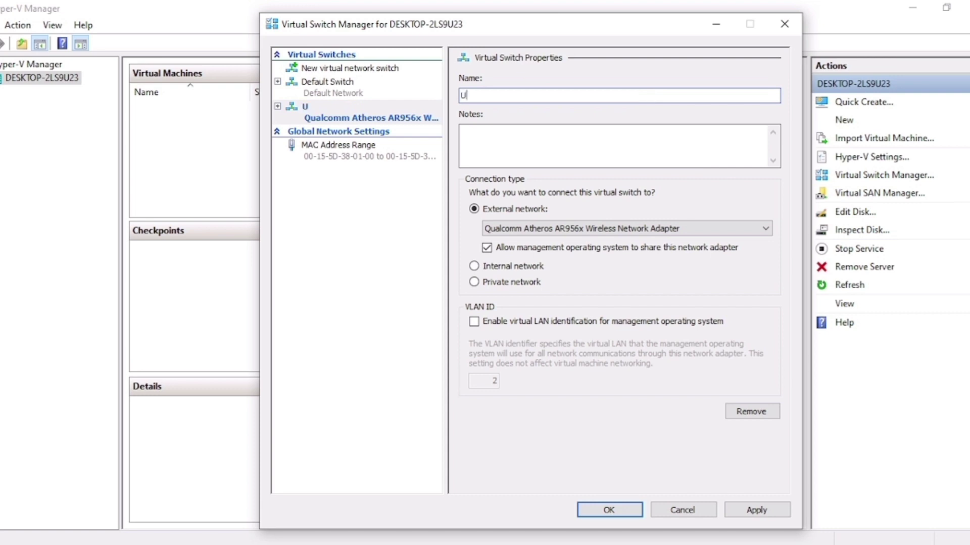
{"action": "key", "text": "Caps_Lock"}
{"action": "type", "text": "buntu"}
{"action": "key", "text": "BackSpace"}
{"action": "key", "text": "BackSpace"}
{"action": "key", "text": "BackSpace"}
{"action": "key", "text": "BackSpace"}
{"action": "key", "text": "BackSpace"}
{"action": "key", "text": "BackSpace"}
{"action": "key", "text": "BackSpace"}
{"action": "type", "text": "ubuntu server"}
- Apply the virtual switch settings, accept the networking changes, and close the Virtual Switch Manager
{"action": "left_click", "coordinate": [604, 513]}
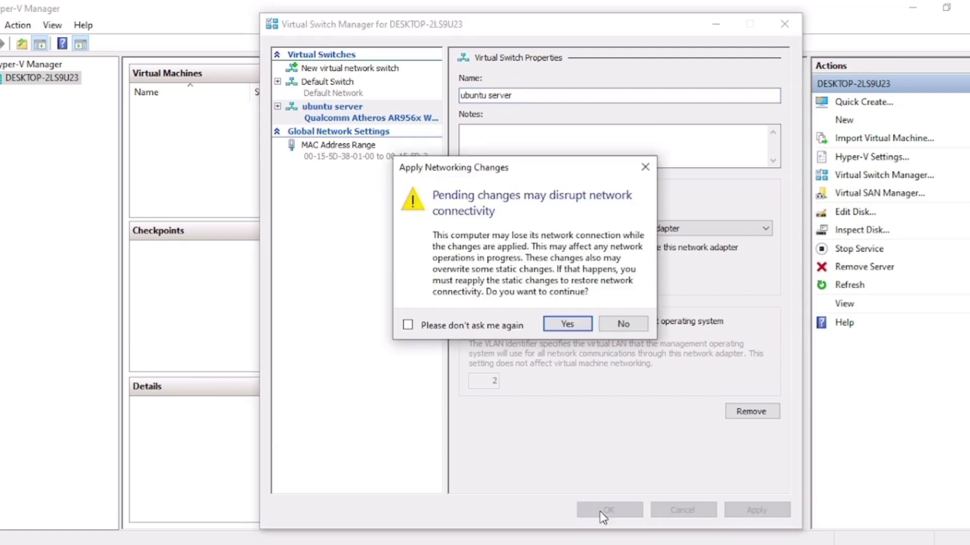
{"action": "left_click", "coordinate": [572, 328]}
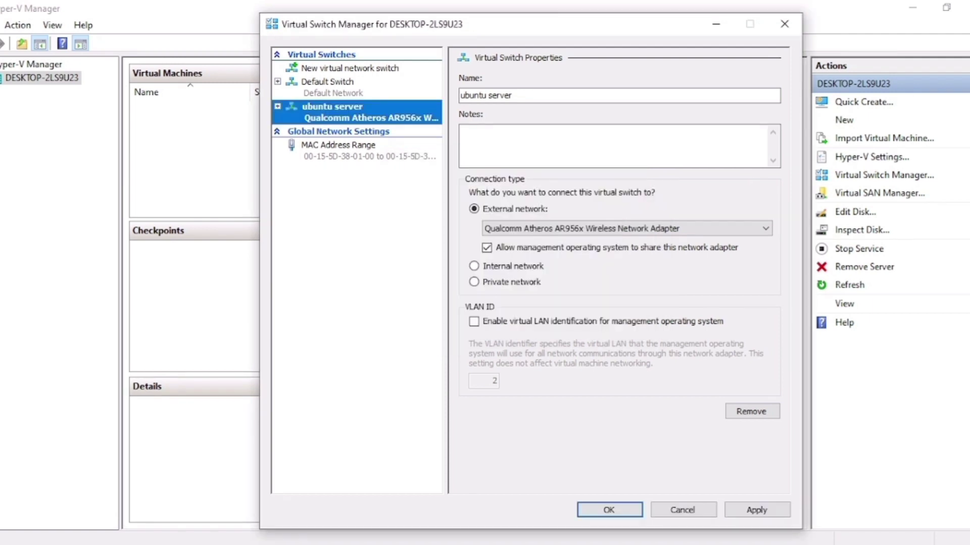
{"action": "left_click", "coordinate": [757, 511]}
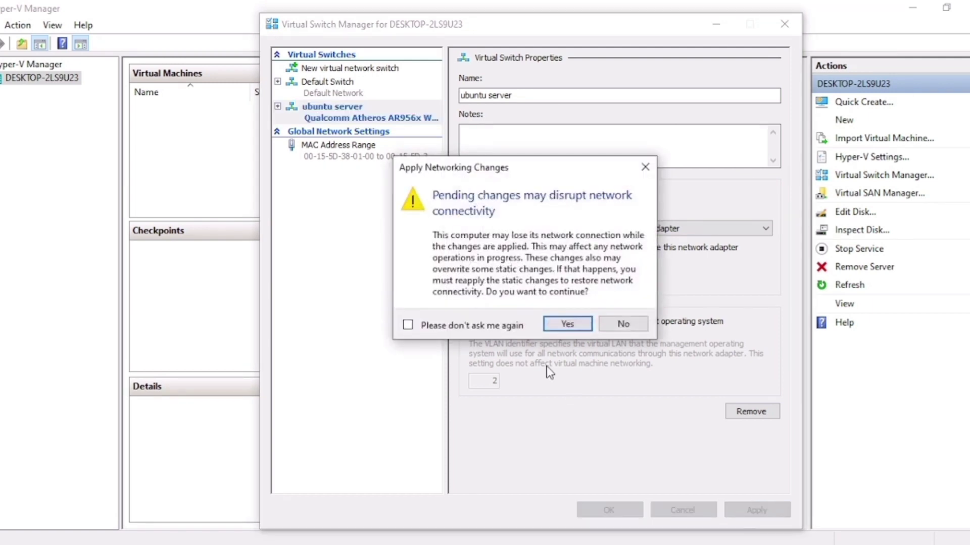
{"action": "left_click", "coordinate": [567, 324]}
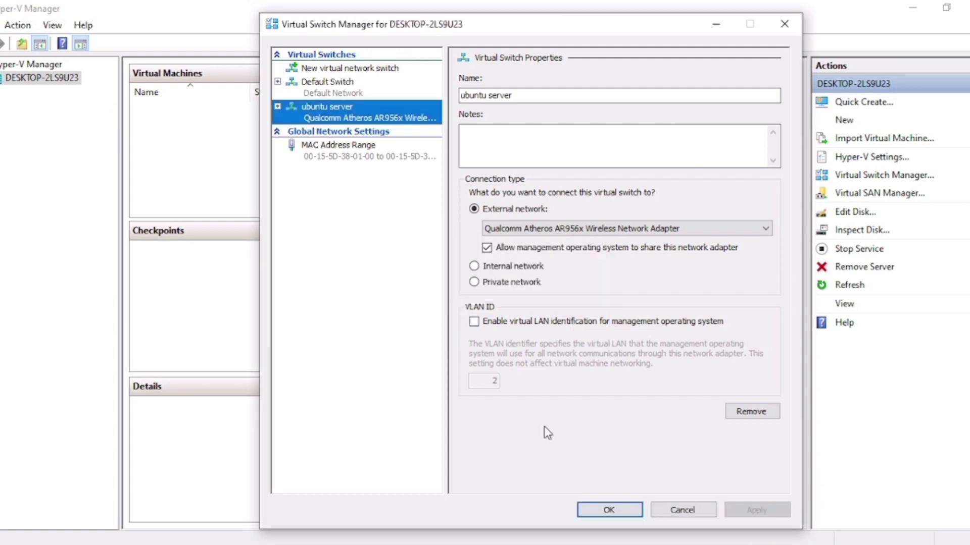
{"action": "left_click", "coordinate": [610, 510]}
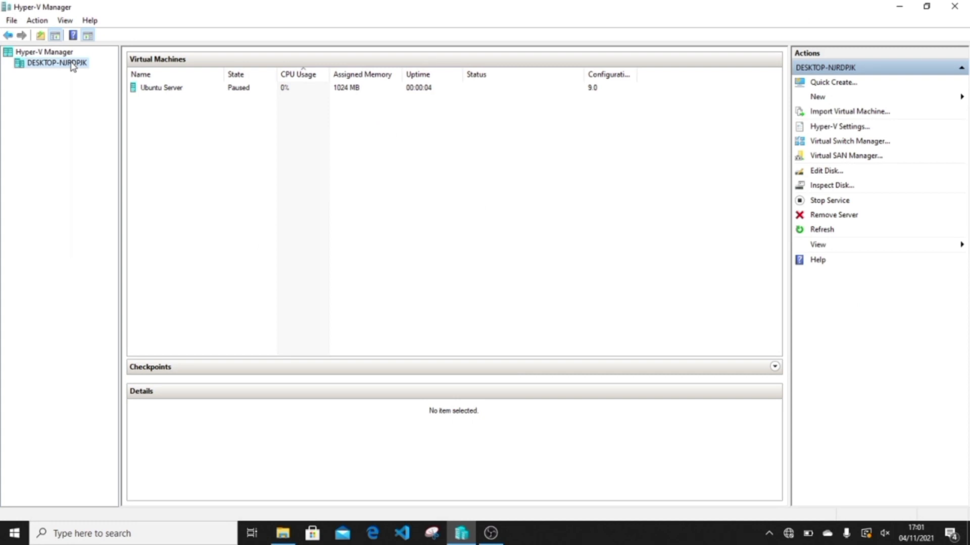
- Set up a new virtual machine named Thinkpad, keeping the default generation, memory and networking settings
{"action": "right_click", "coordinate": [73, 67]}
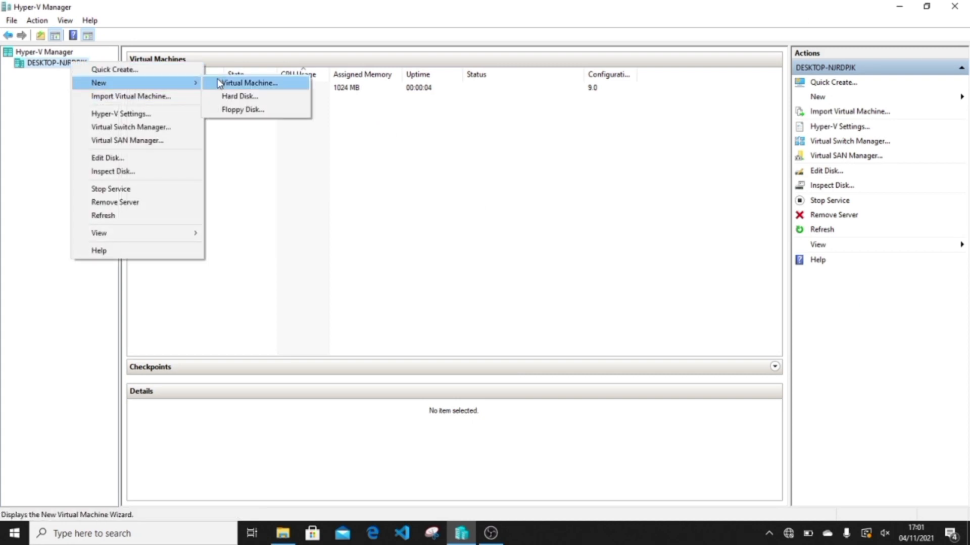
{"action": "left_click", "coordinate": [219, 83]}
{"action": "left_click", "coordinate": [566, 403]}
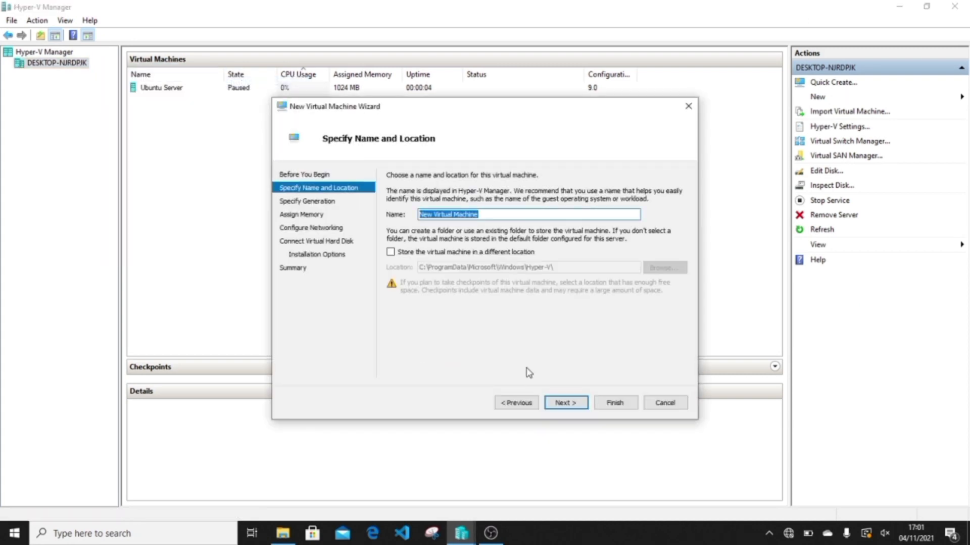
{"action": "type", "text": "Thinkpad"}
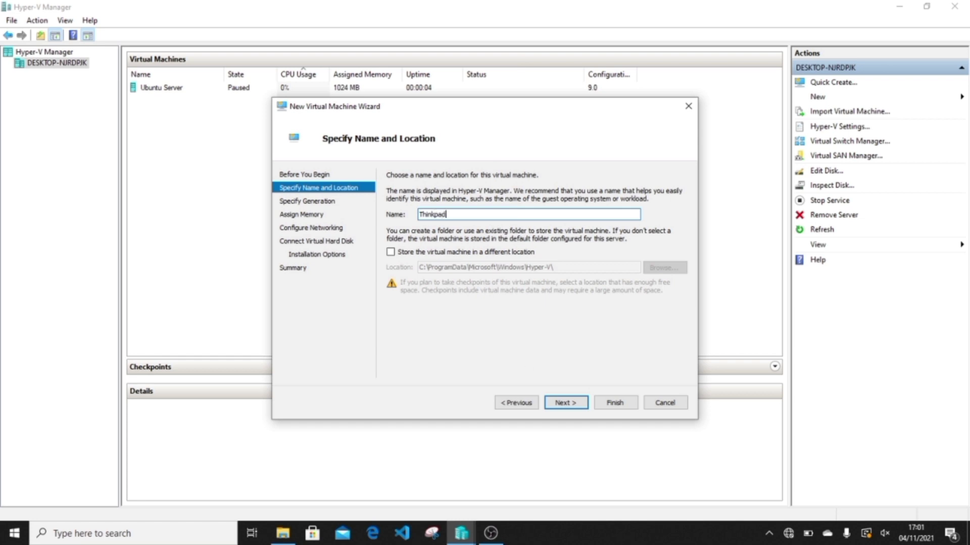
{"action": "key", "text": "Return"}
{"action": "key", "text": "Return"}
{"action": "key", "text": "Return"}
{"action": "key", "text": "Return"}
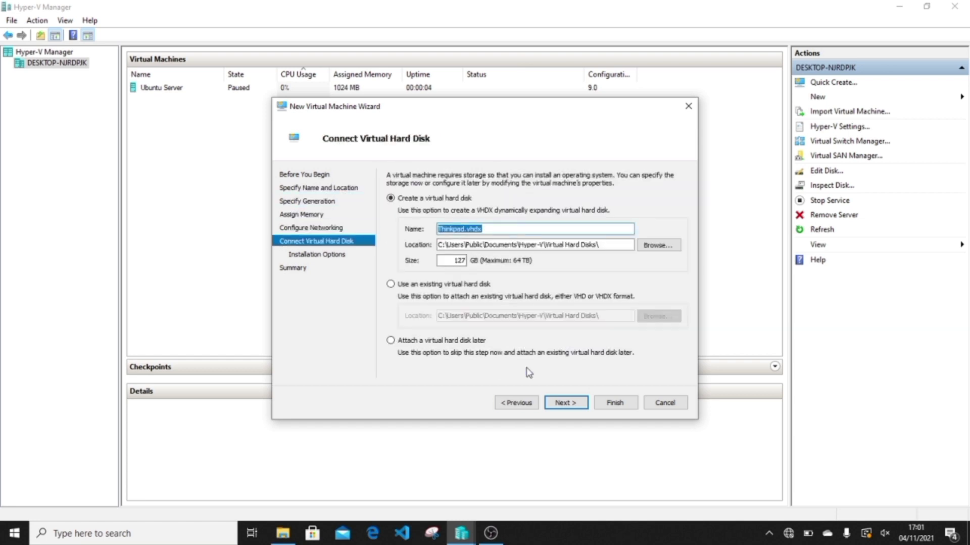
- Set the size of the new virtual hard disk to 20 GB
{"action": "double_click", "coordinate": [462, 260]}
{"action": "key", "text": "BackSpace"}
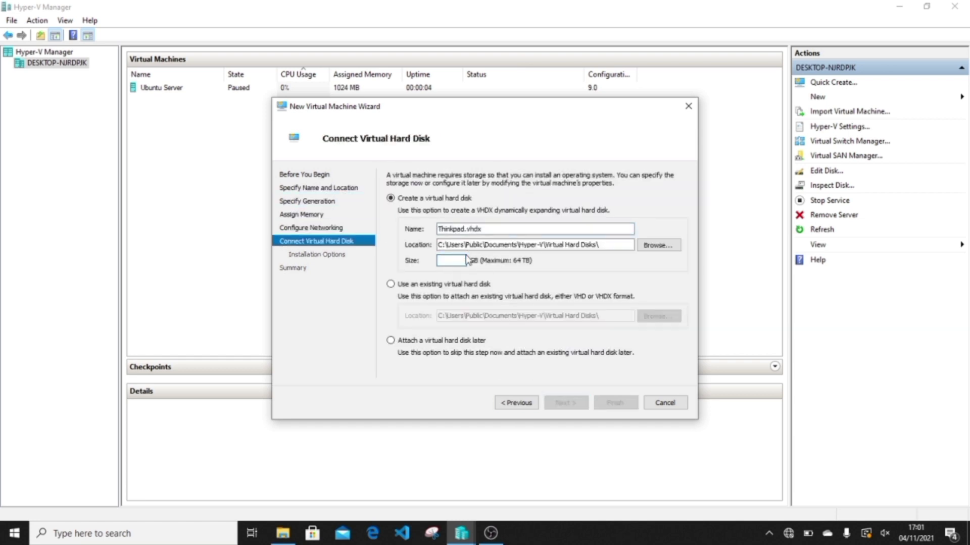
{"action": "type", "text": "20"}
{"action": "key", "text": "Return"}
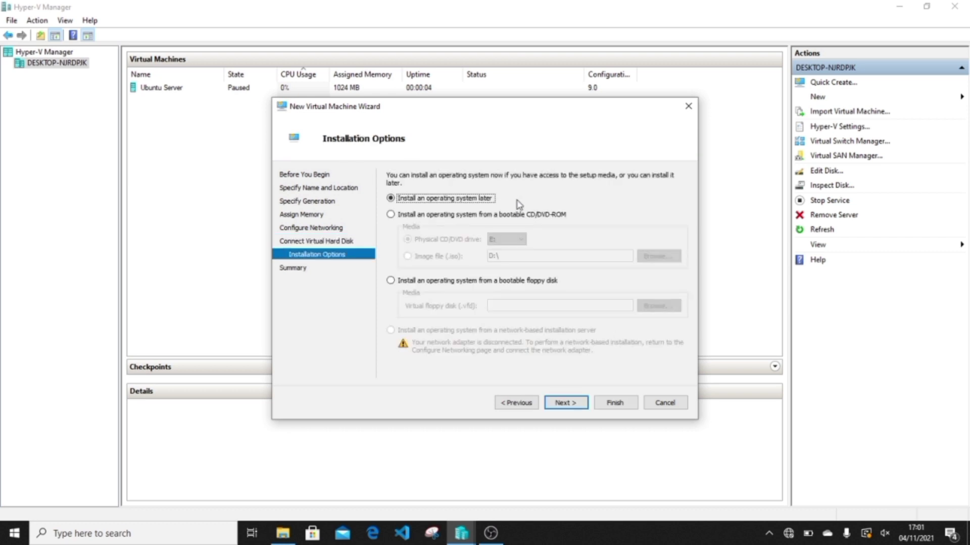
- Choose the bootable image file ubuntu-20.04.3-live-server-amd64 from drive D as the installation source and finish creating the virtual machine
{"action": "left_click", "coordinate": [457, 215]}
{"action": "left_click", "coordinate": [454, 257]}
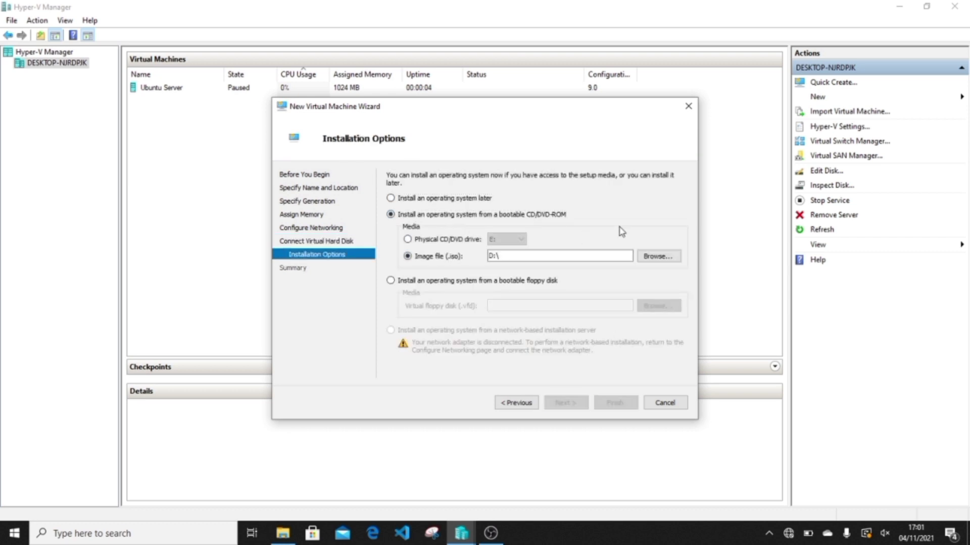
{"action": "left_click", "coordinate": [649, 258]}
{"action": "left_click", "coordinate": [457, 319]}
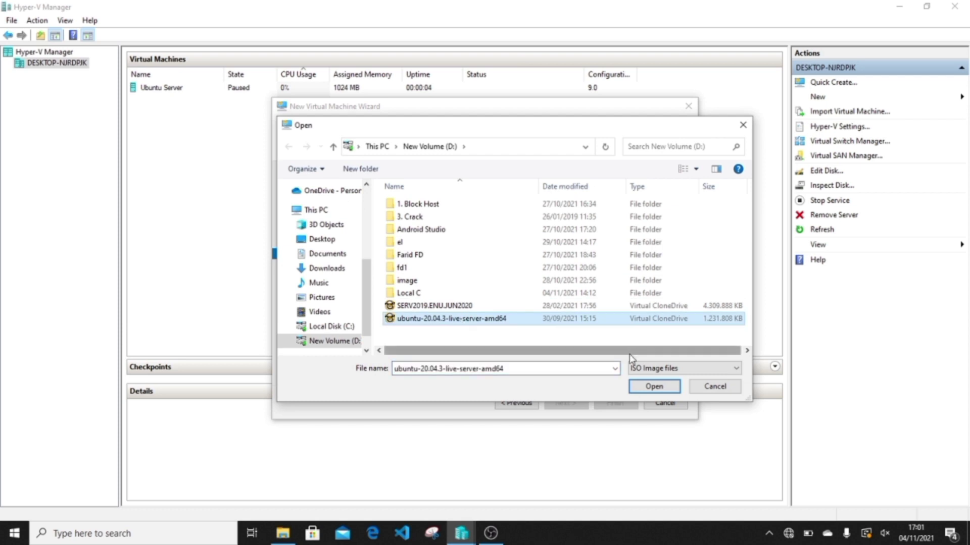
{"action": "left_click", "coordinate": [649, 386]}
{"action": "left_click", "coordinate": [558, 403]}
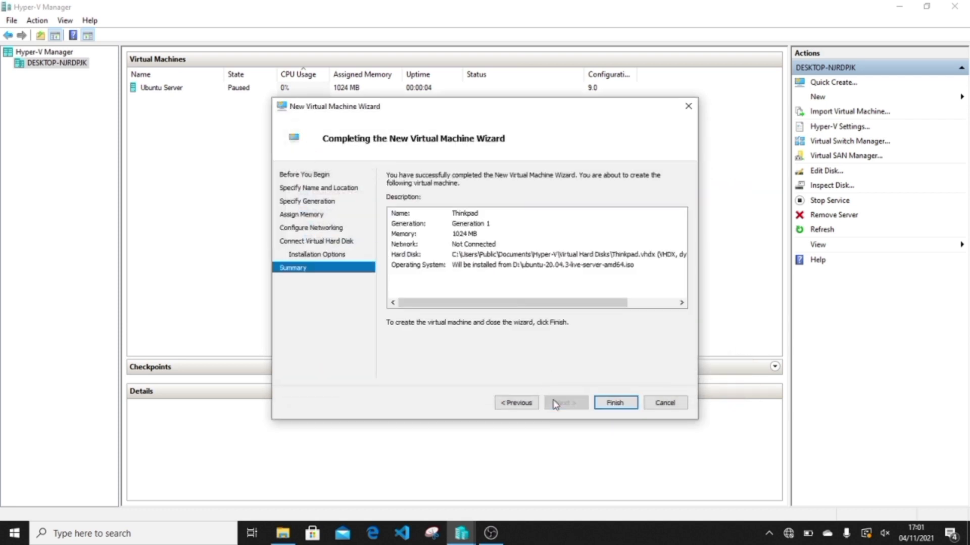
{"action": "left_click", "coordinate": [597, 399]}
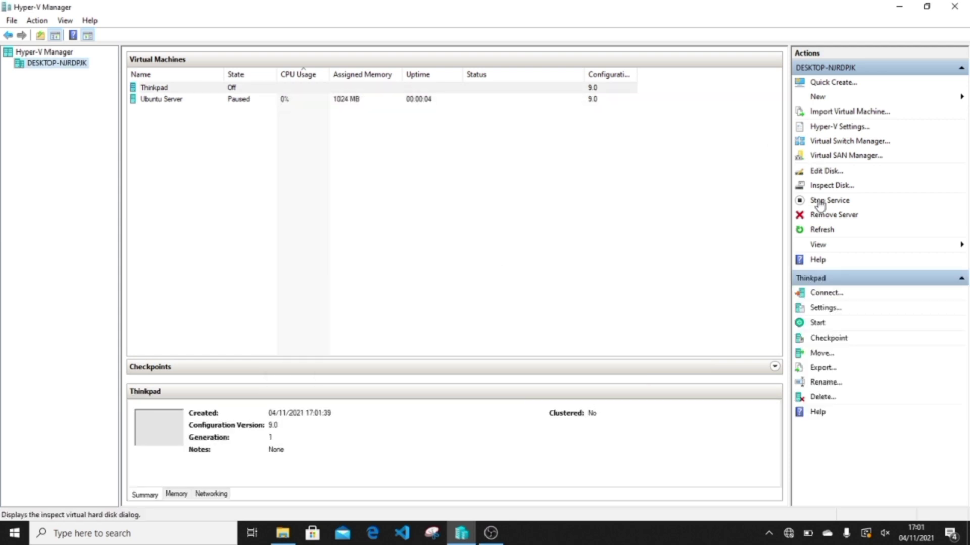
- Connect to the Thinkpad virtual machine and start it, with its connection window maximized
{"action": "left_click", "coordinate": [826, 292]}
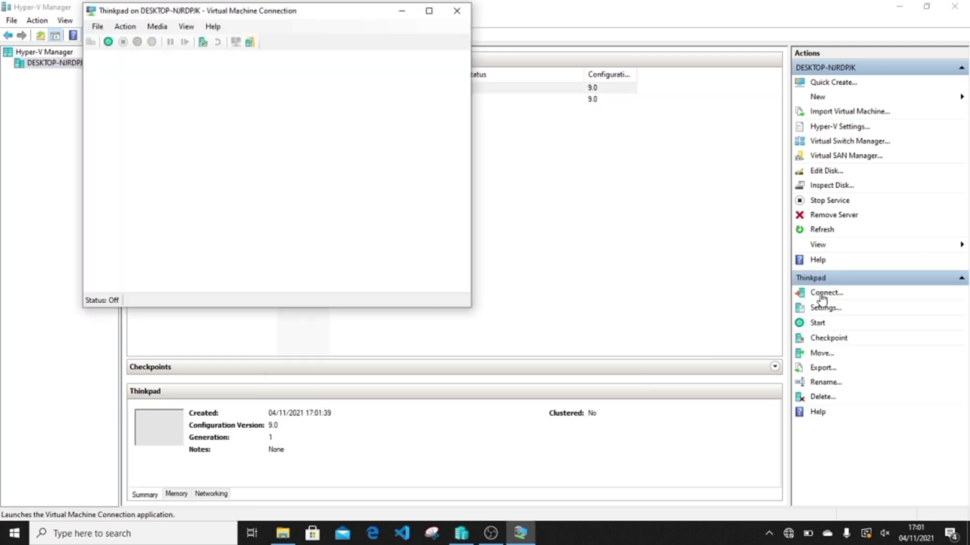
{"action": "left_click", "coordinate": [283, 189]}
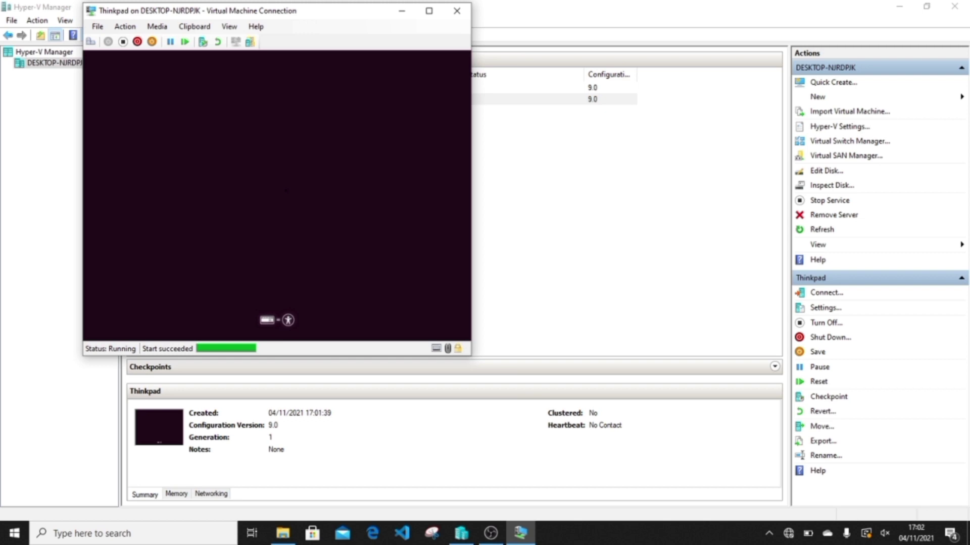
{"action": "left_click", "coordinate": [429, 10]}
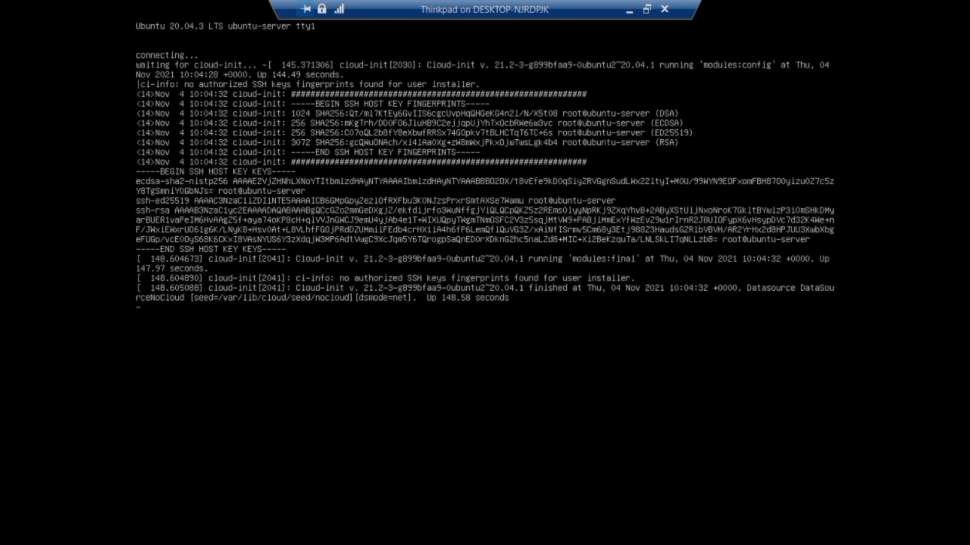
- Go through the Ubuntu installer's opening pages without network or installer update, keeping the default archive mirror address
{"action": "key", "text": "Return"}
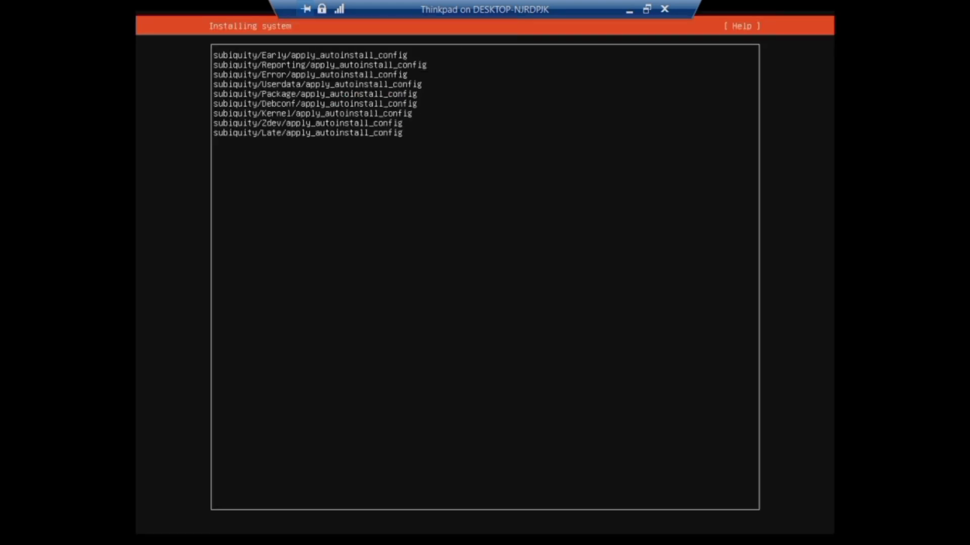
{"action": "key", "text": "Return"}
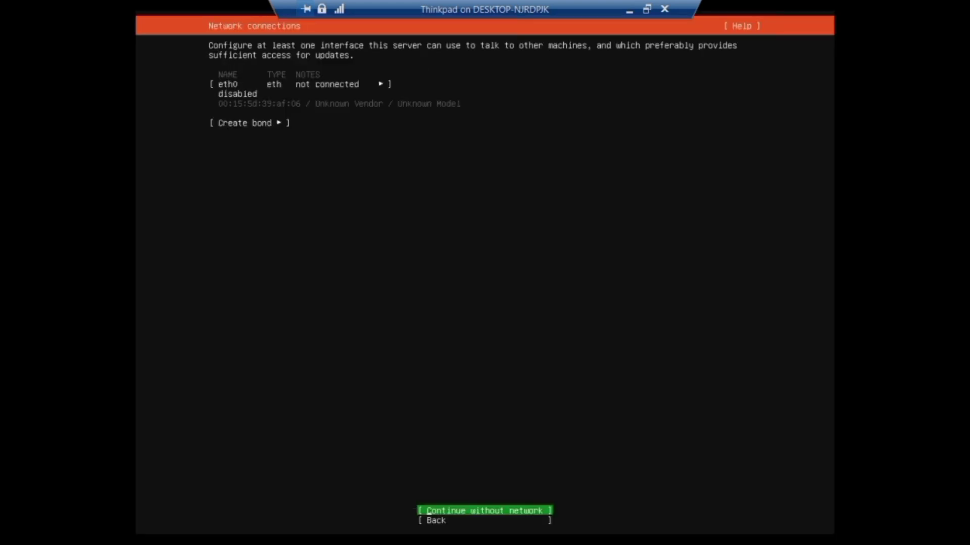
{"action": "key", "text": "Return"}
{"action": "key", "text": "Return"}
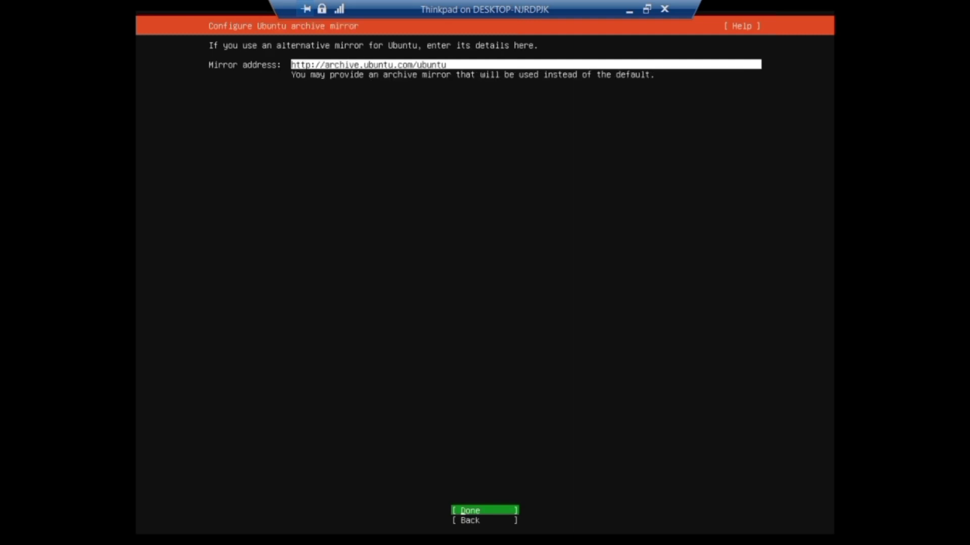
{"action": "key", "text": "Return"}
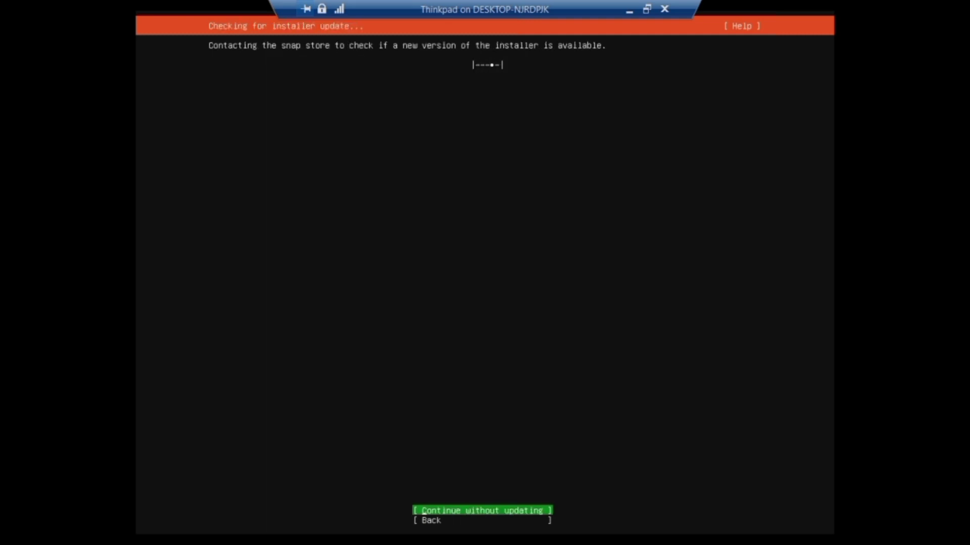
{"action": "key", "text": "Return"}
- Accept the guided storage layout that uses the entire 20 GB local disk as an LVM group without LUKS encryption
{"action": "key", "text": "Tab"}
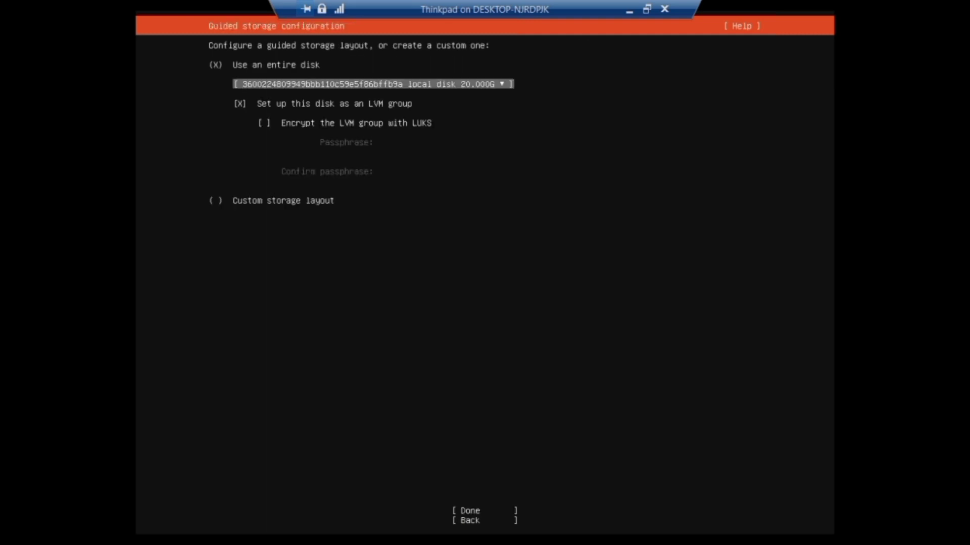
{"action": "key", "text": "Tab"}
{"action": "key", "text": "Tab"}
{"action": "key", "text": "Tab"}
{"action": "key", "text": "Tab"}
{"action": "key", "text": "Tab"}
{"action": "key", "text": "shift+Tab"}
{"action": "key", "text": "Return"}
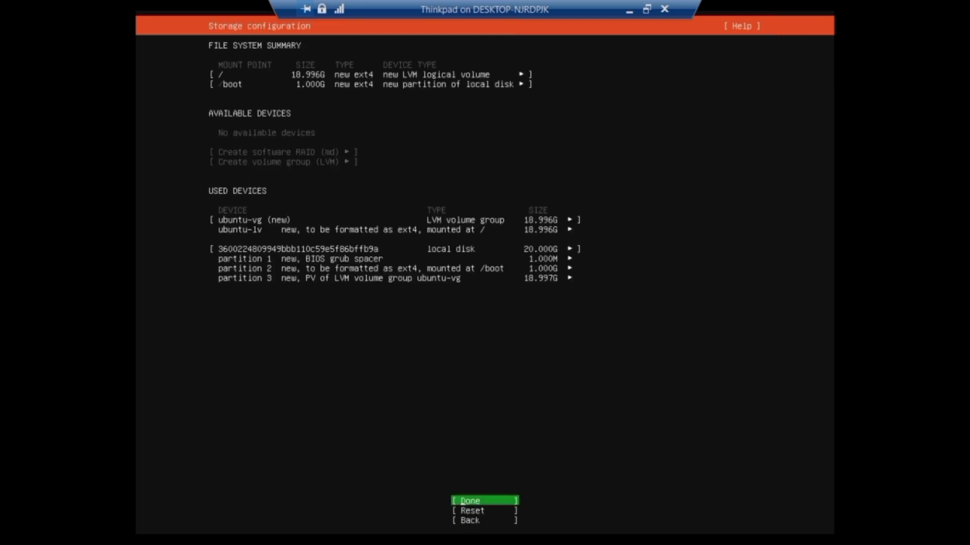
- Accept the storage configuration and confirm the destructive formatting of the selected disk to begin the installation
{"action": "key", "text": "Return"}
{"action": "key", "text": "Down"}
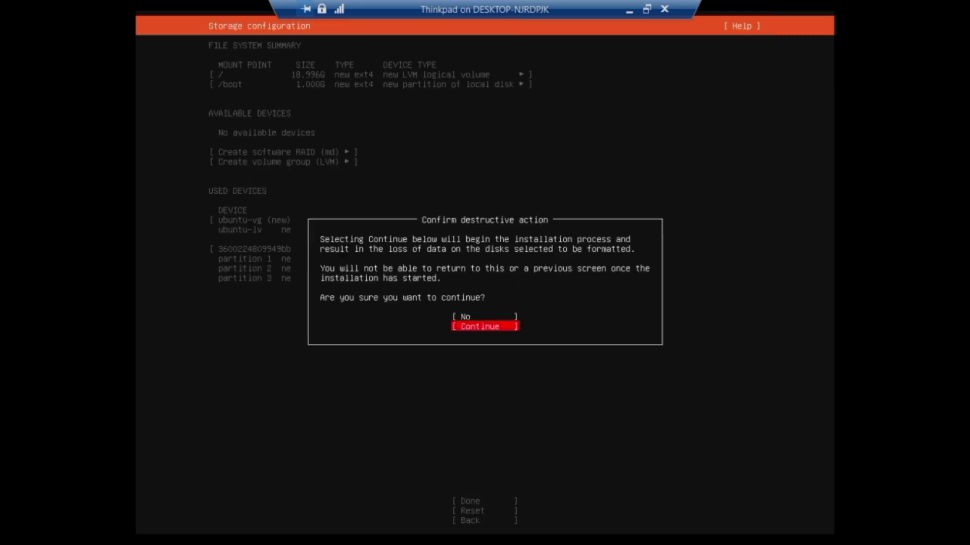
{"action": "key", "text": "Return"}
- Fill in the installer profile with Thinkpad as the name and thinkpad as the server's name
{"action": "type", "text": "T"}
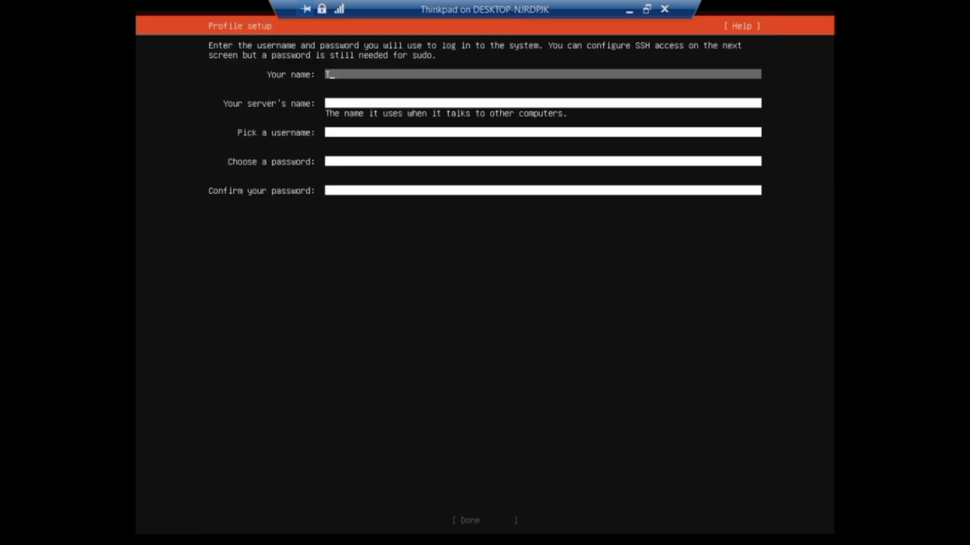
{"action": "type", "text": "hinkpad"}
{"action": "key", "text": "Tab"}
{"action": "type", "text": "tt"}
{"action": "key", "text": "BackSpace"}
{"action": "key", "text": "BackSpace"}
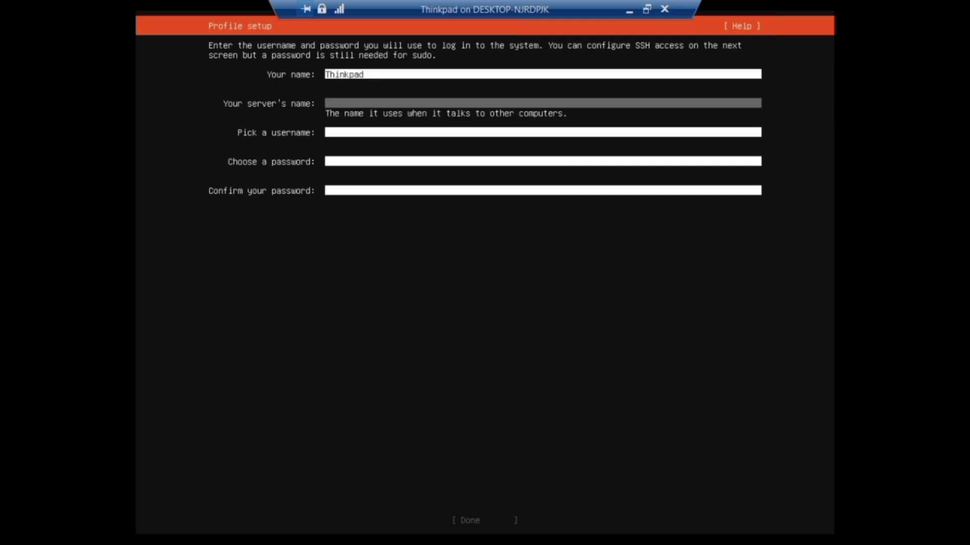
{"action": "type", "text": "thinkpad"}
{"action": "key", "text": "Tab"}
- Set the login username to thinkpad in the profile setup
{"action": "type", "text": "thin"}
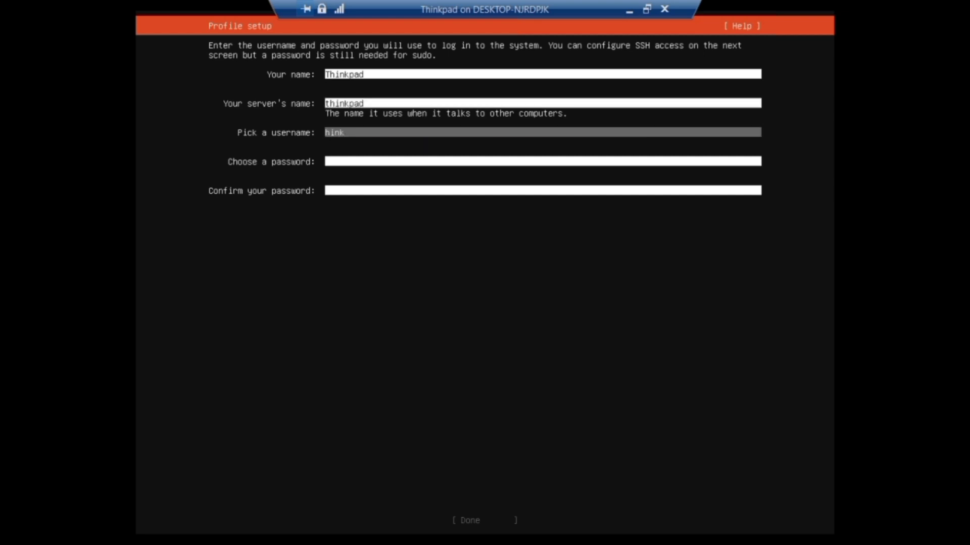
{"action": "key", "text": "BackSpace"}
{"action": "key", "text": "BackSpace"}
{"action": "key", "text": "BackSpace"}
{"action": "key", "text": "BackSpace"}
{"action": "type", "text": "thinkpad"}
{"action": "key", "text": "BackSpace"}
{"action": "key", "text": "BackSpace"}
{"action": "key", "text": "BackSpace"}
{"action": "key", "text": "BackSpace"}
{"action": "type", "text": "j"}
{"action": "key", "text": "BackSpace"}
{"action": "type", "text": "kpad"}
{"action": "key", "text": "Tab"}
- Enter and confirm the account password, and submit the completed profile setup
{"action": "type", "text": "*********"}
{"action": "key", "text": "Tab"}
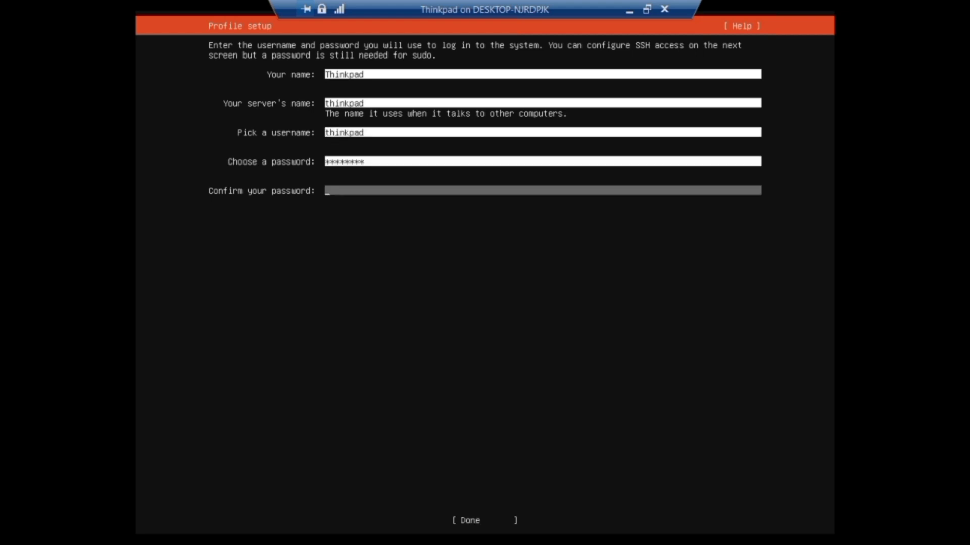
{"action": "type", "text": "*********"}
{"action": "key", "text": "Tab"}
{"action": "key", "text": "Return"}
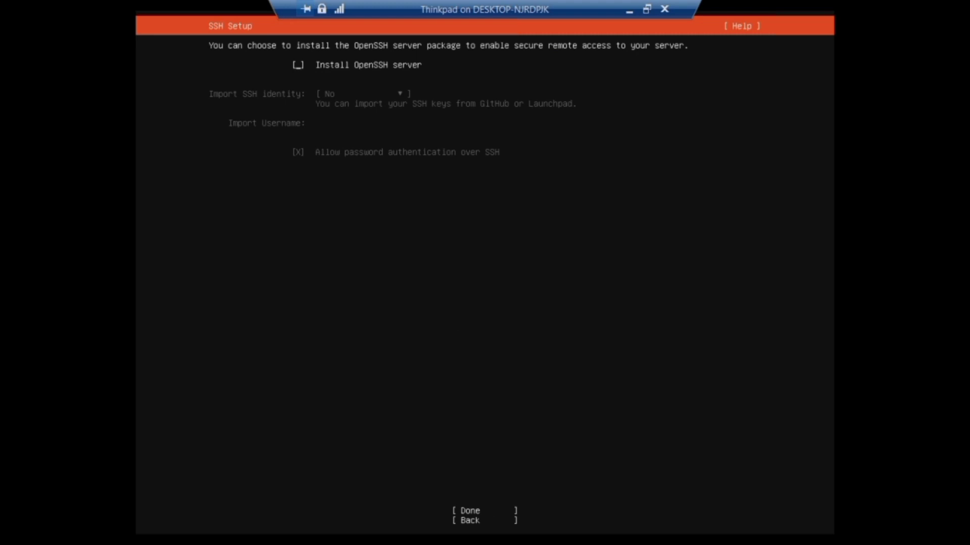
- Include the OpenSSH server without importing an SSH identity, and reboot the machine once the installation has ended
{"action": "key", "text": "space"}
{"action": "key", "text": "Tab"}
{"action": "key", "text": "Tab"}
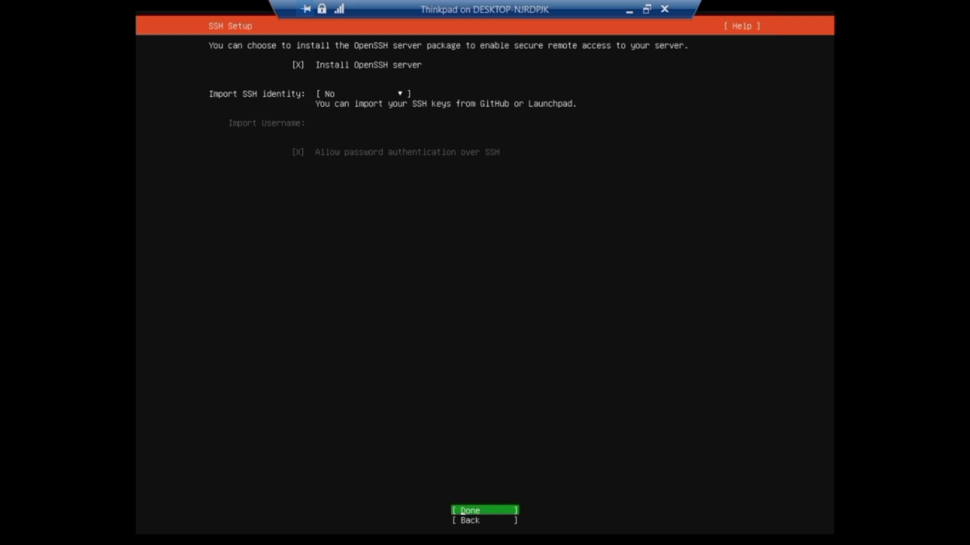
{"action": "key", "text": "Return"}
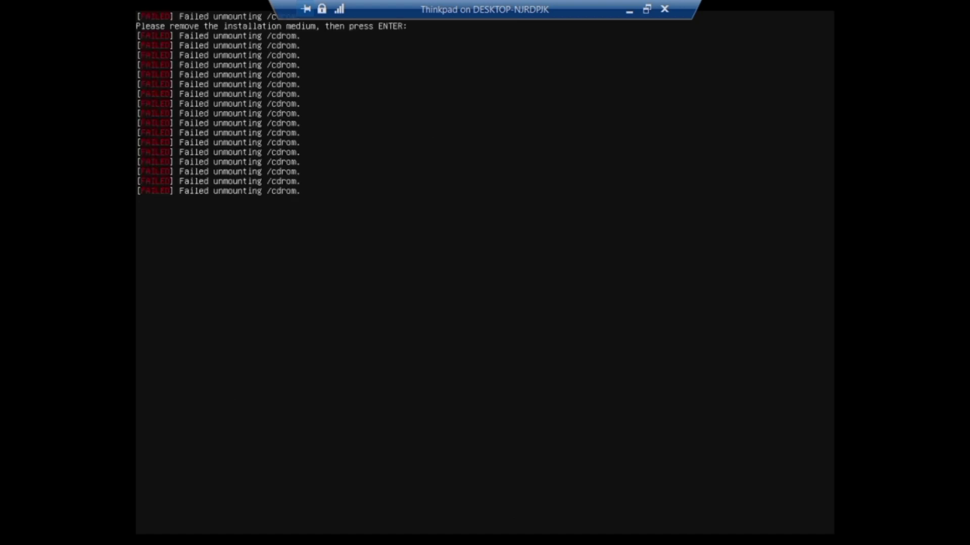
{"action": "key", "text": "Return"}
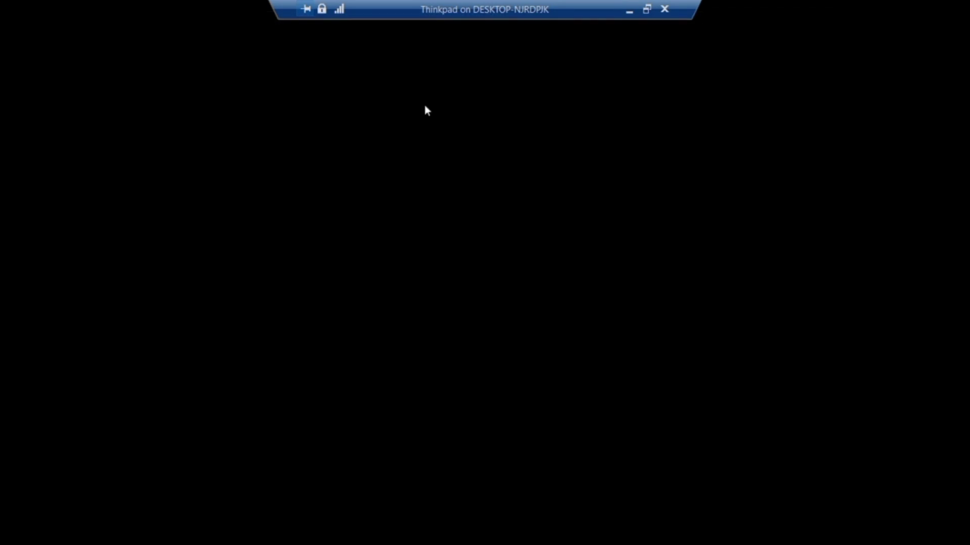